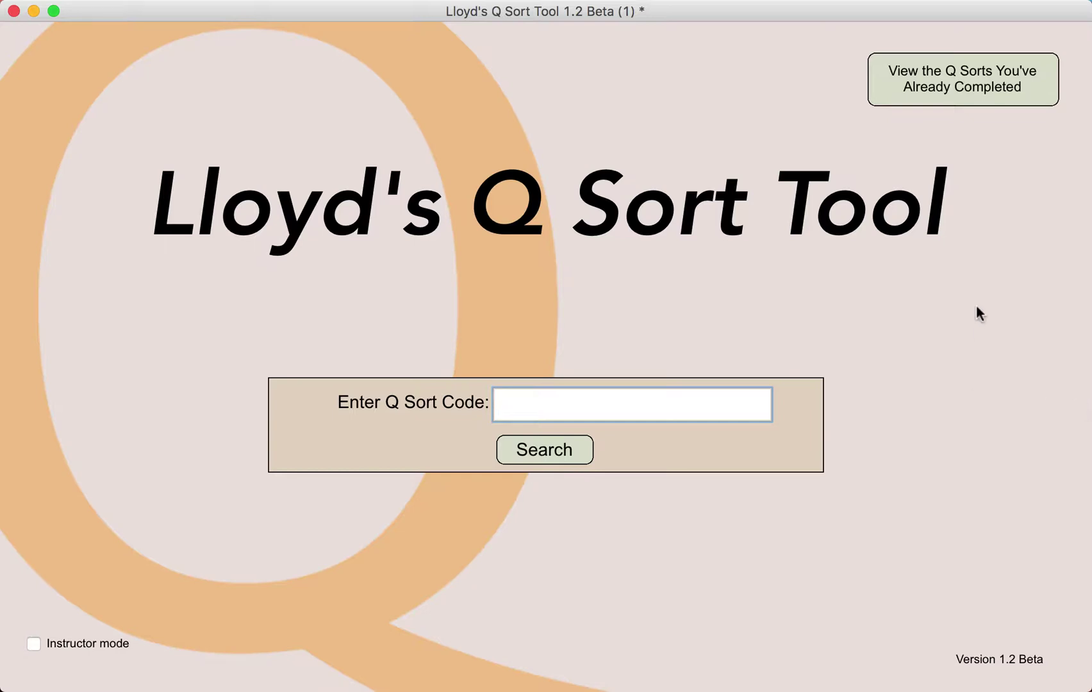
Step: Review the completed Ice Cream Flavors sort, then exit back to the start screen
left_click(971, 85)
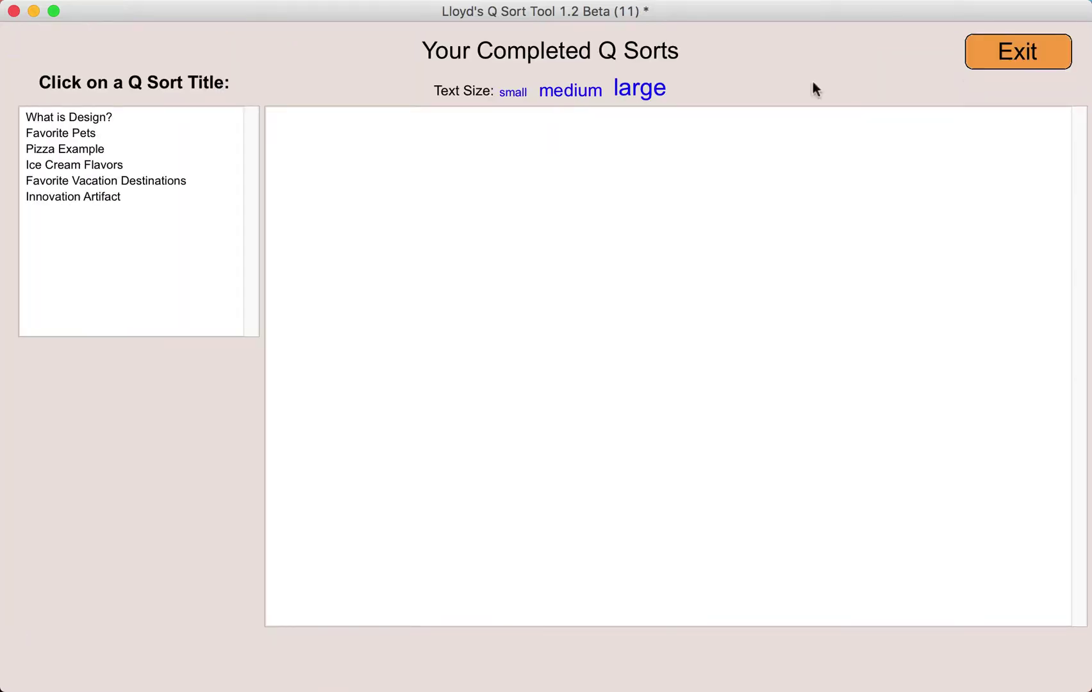
left_click(64, 167)
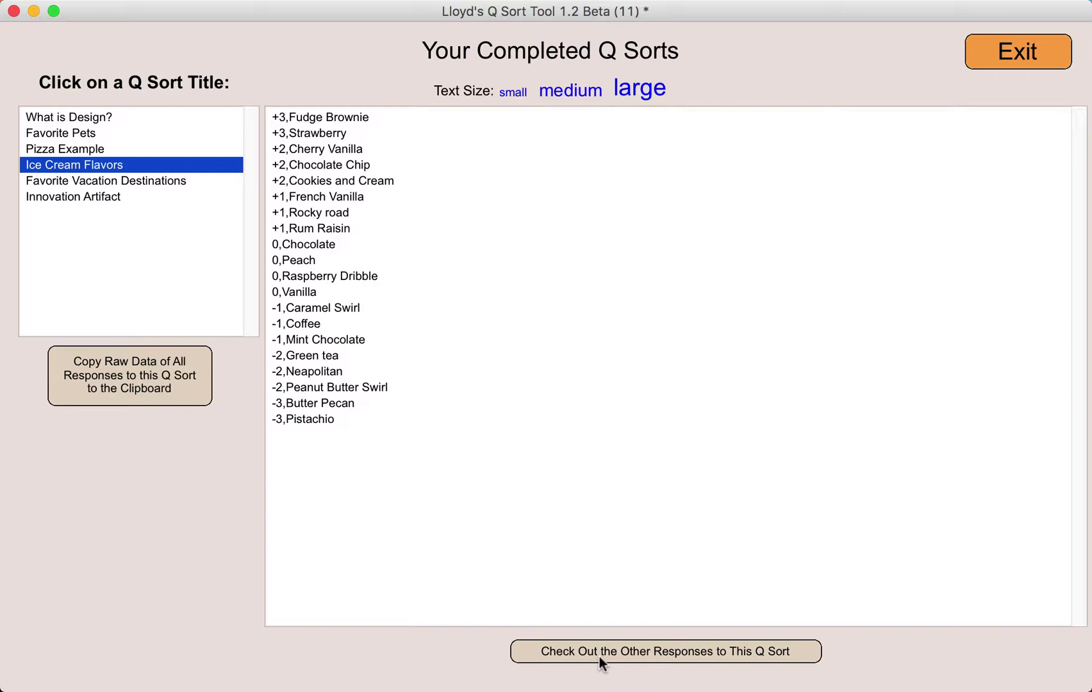
left_click(1012, 51)
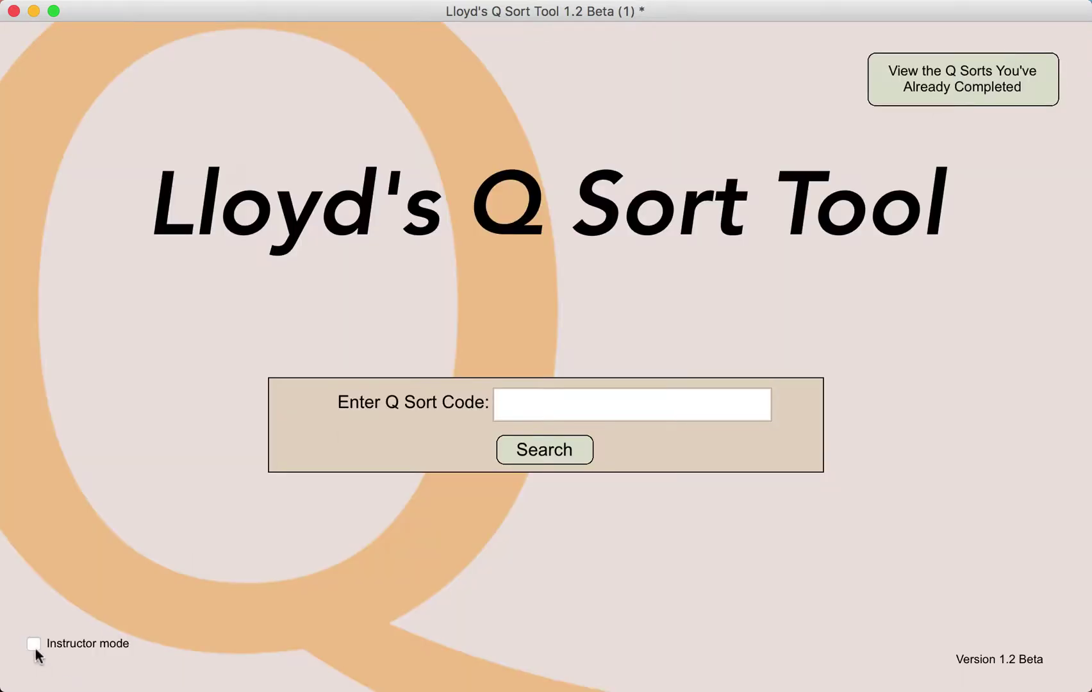
Step: Turn on instructor mode and enter the Q sort code 'icecream' to analyze
left_click(34, 643)
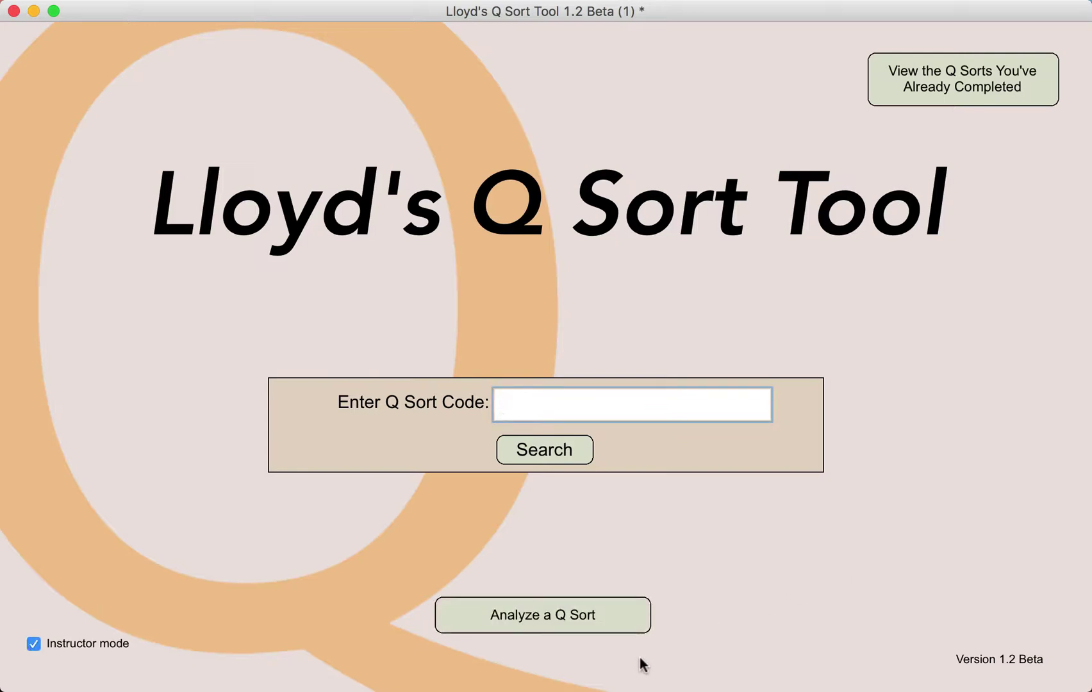
left_click(589, 619)
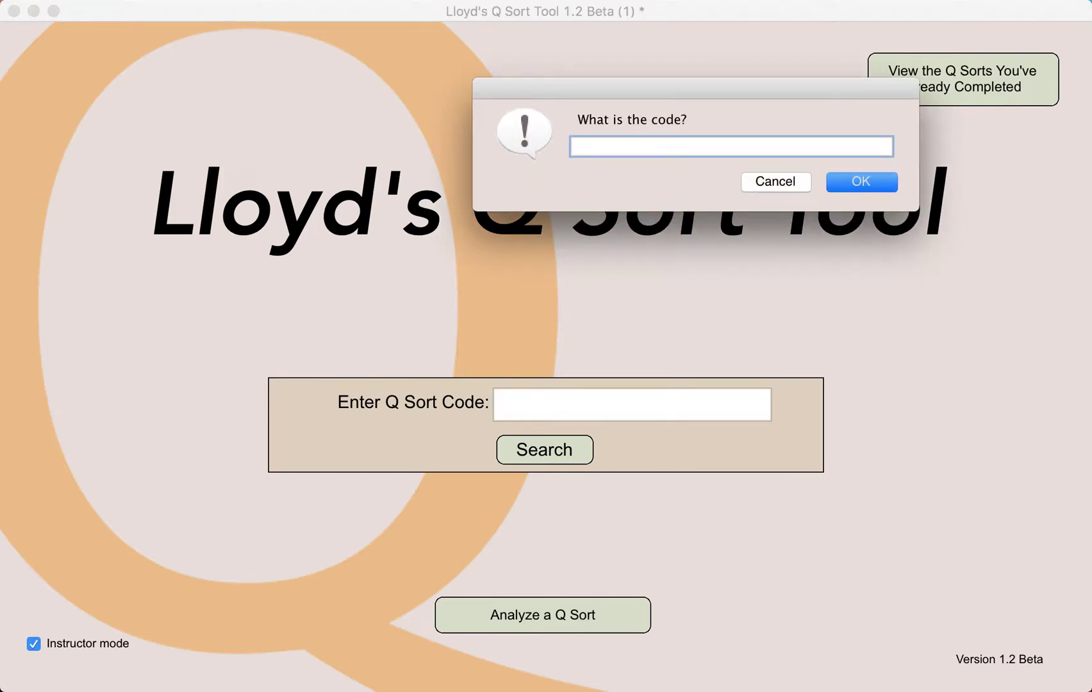
type("icecream")
Step: Confirm the 'icecream' code to open its overview with 24 responses
left_click(843, 178)
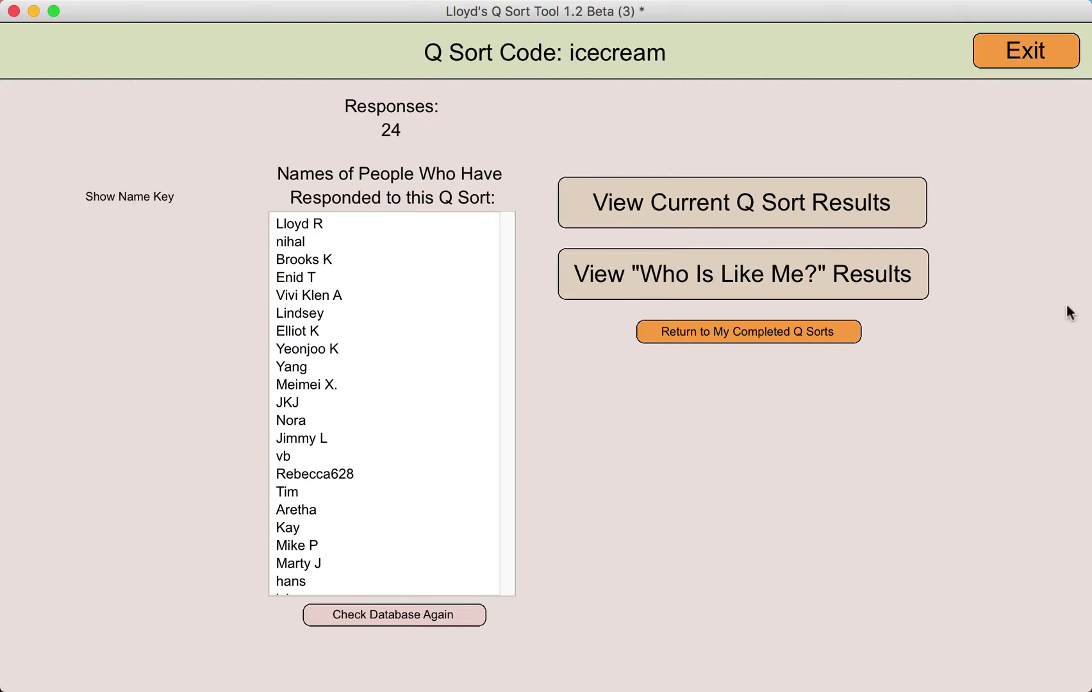
Step: Show the icecream results and the summary statement 'I love ice cream.' averaging 2.54
left_click(728, 204)
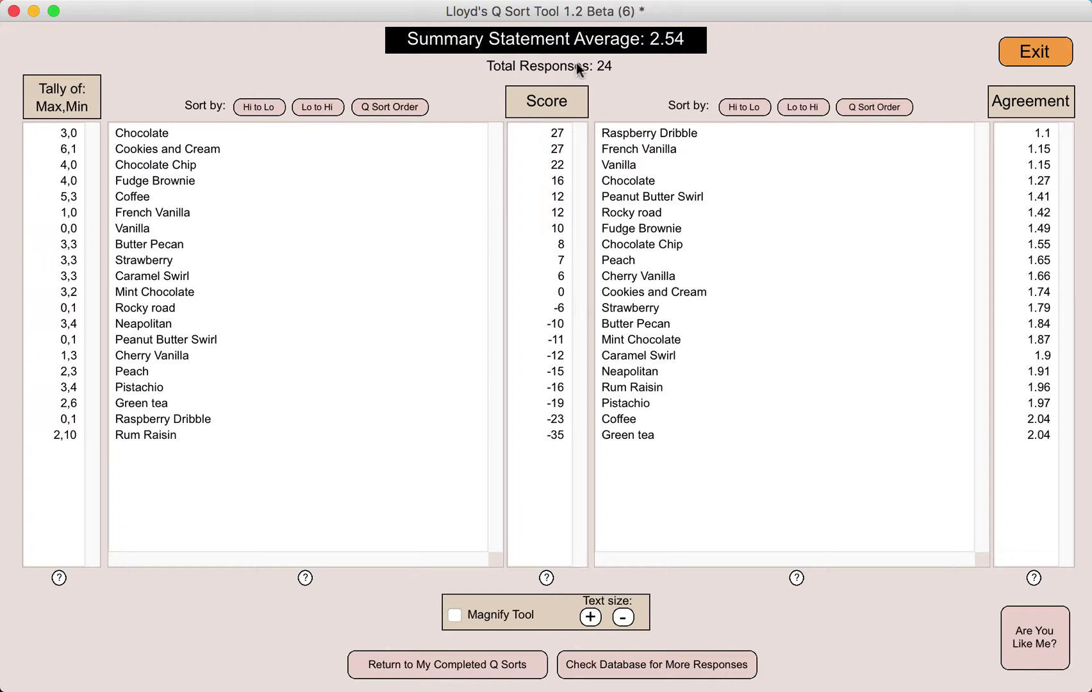
left_click(537, 39)
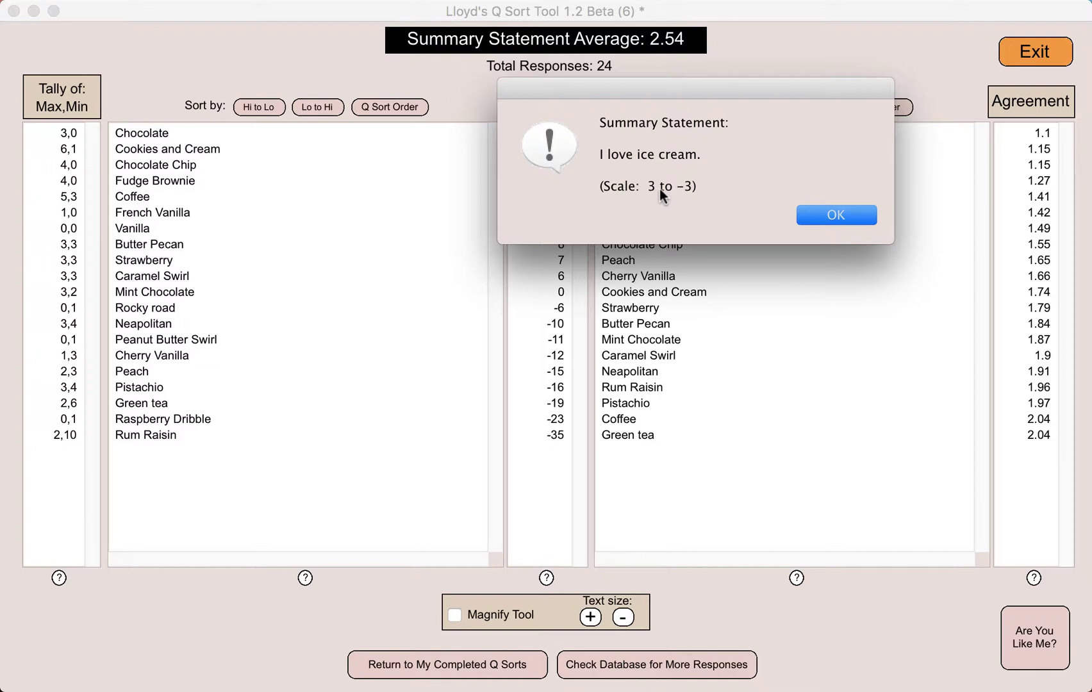
Step: Dismiss the summary statement message to return to the icecream results lists
left_click(840, 217)
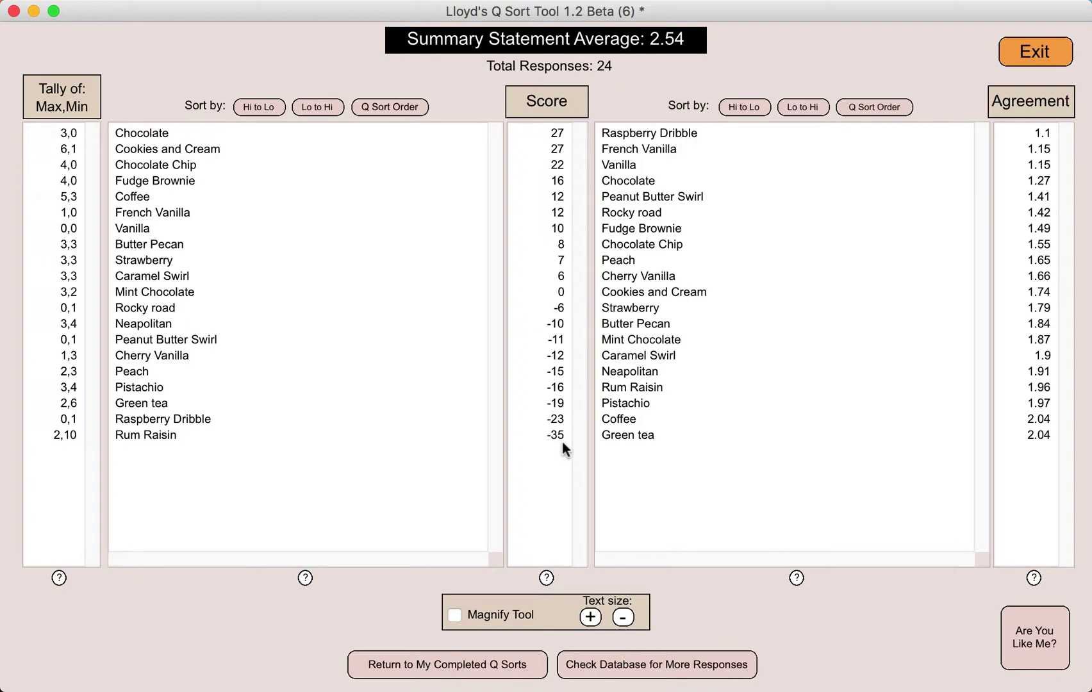
Step: Enlarge results text two sizes, highlight Chocolate, Cookies and Cream, then Chocolate Chip, and magnify it
left_click(590, 617)
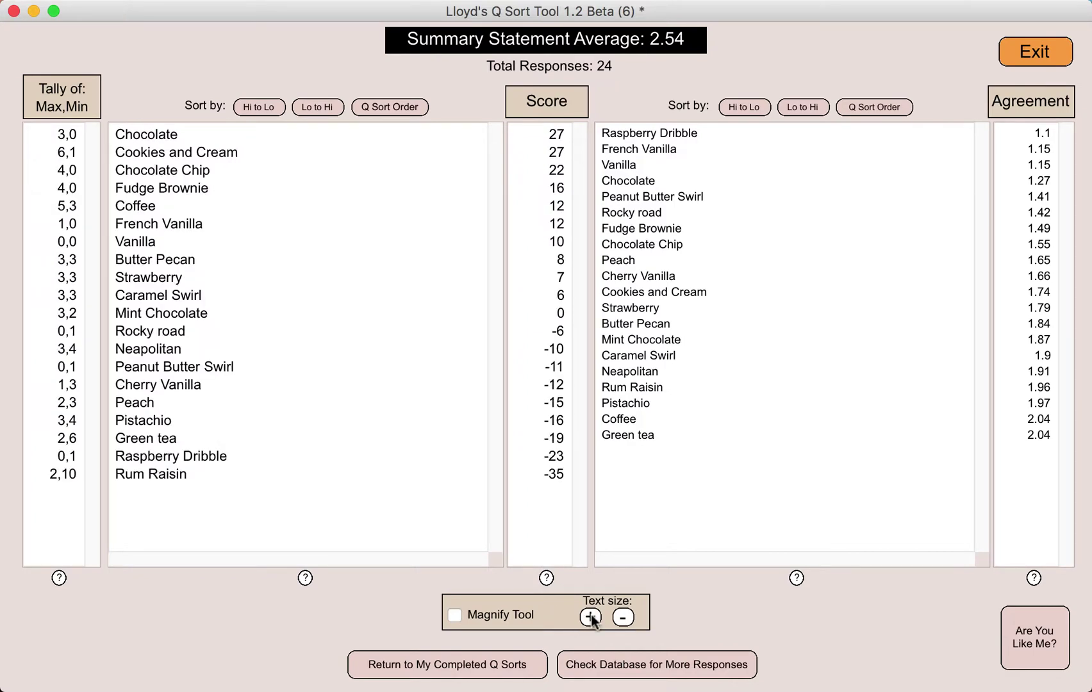
left_click(590, 617)
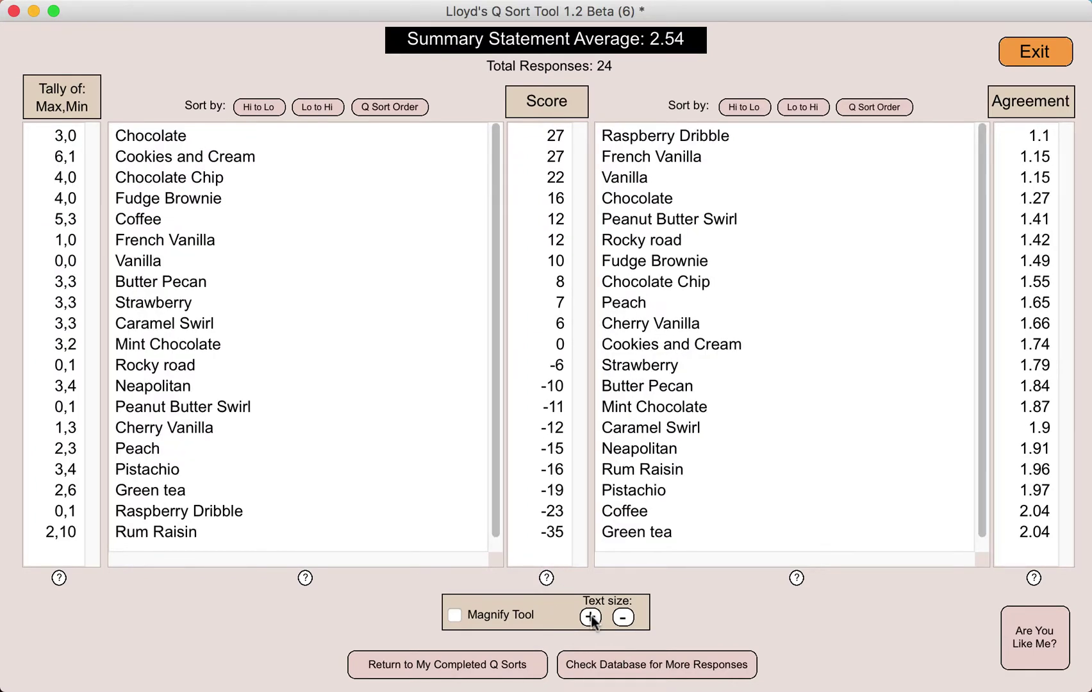
left_click(167, 132)
left_click(174, 155)
left_click(177, 176)
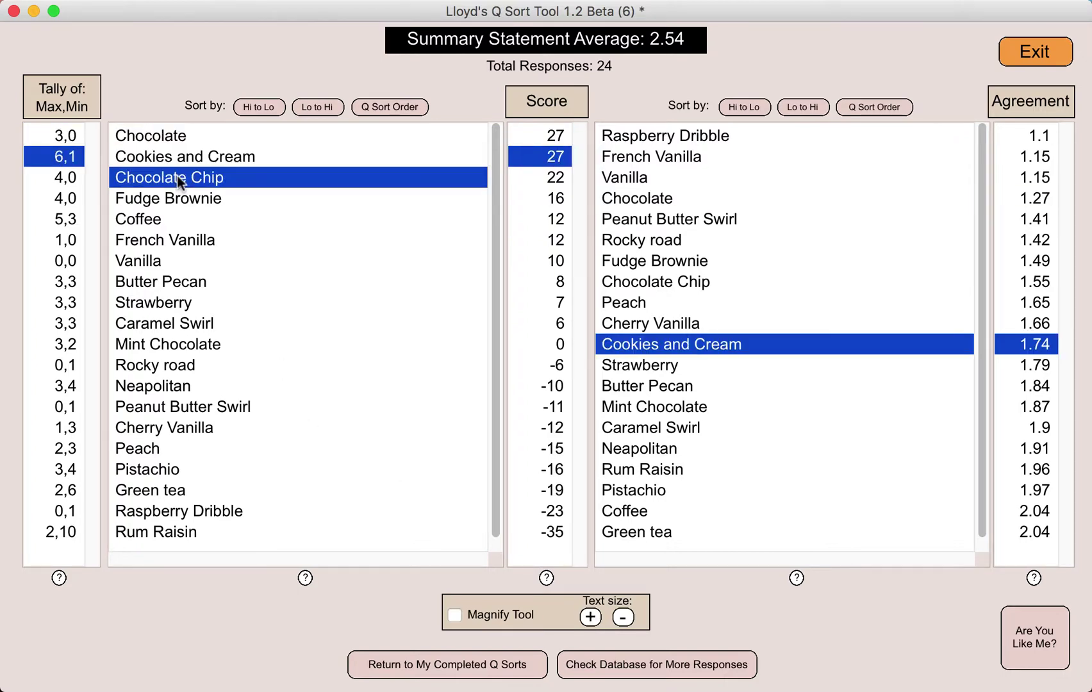
left_click(453, 616)
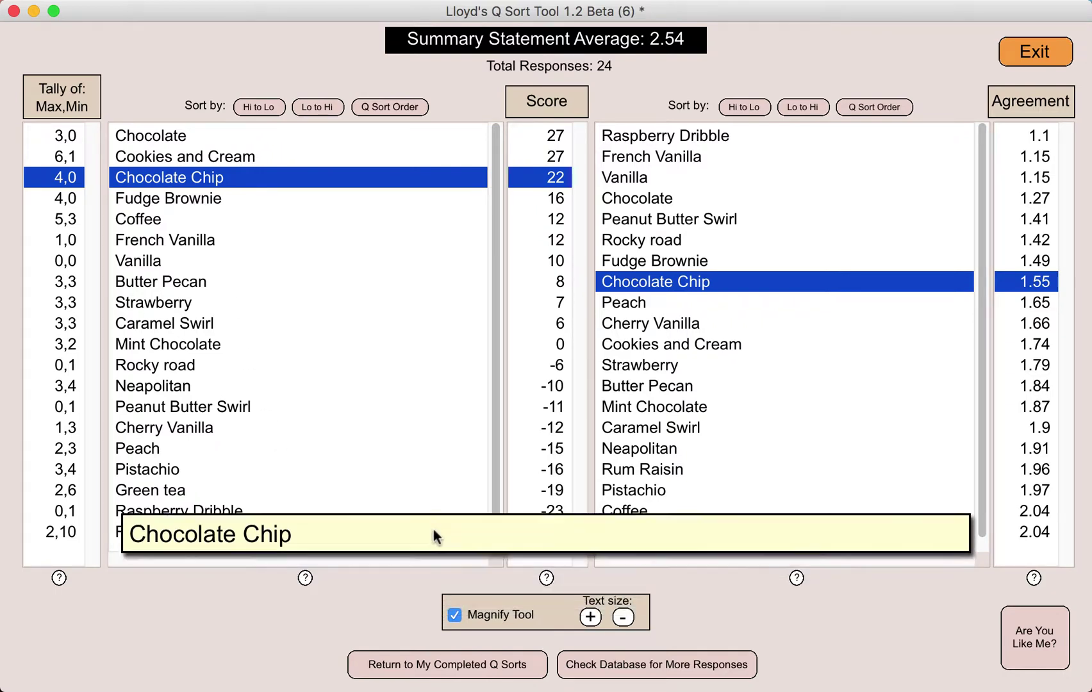
Step: Turn off the magnifier and highlight French Vanilla, Butter Pecan and Strawberry in the score list
left_click(454, 615)
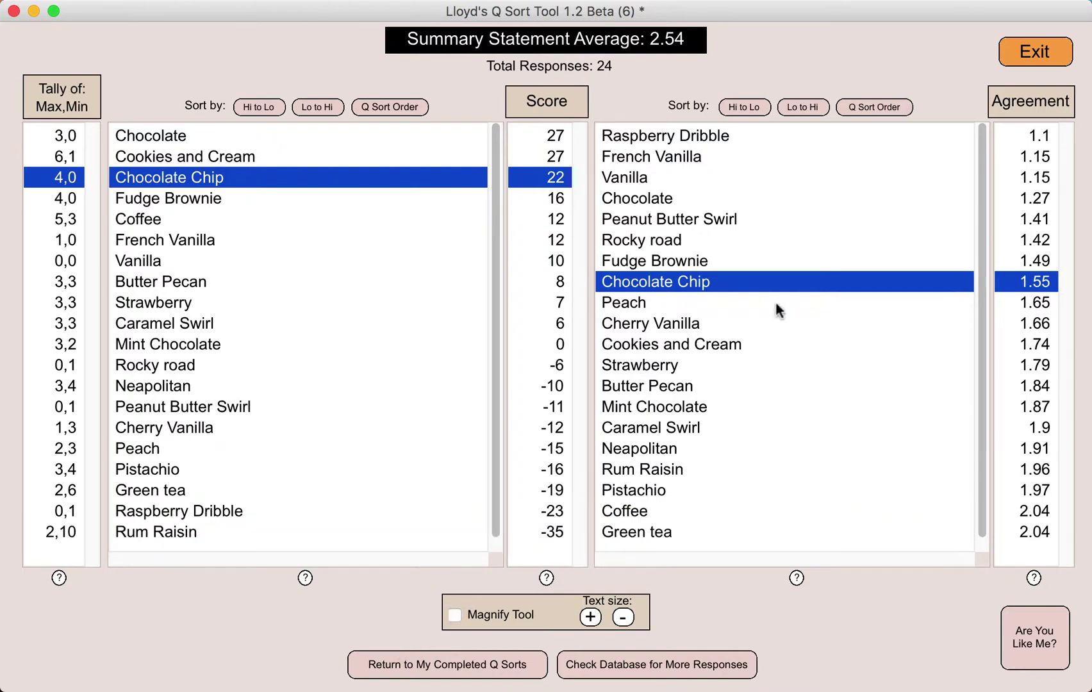
left_click(173, 242)
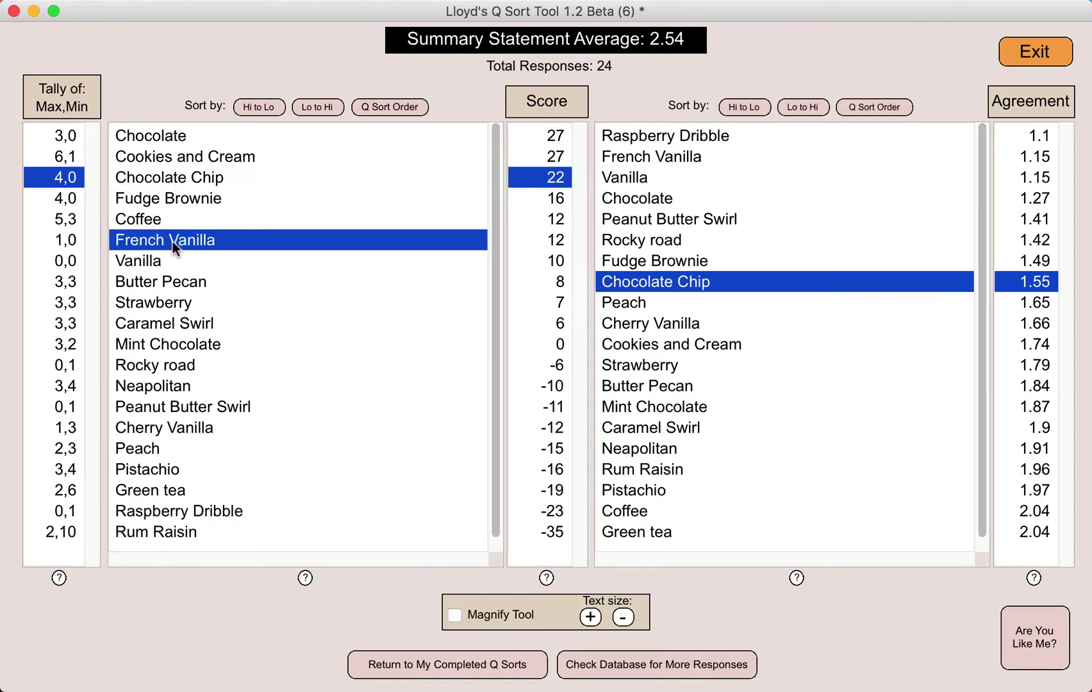
left_click(169, 288)
left_click(171, 296)
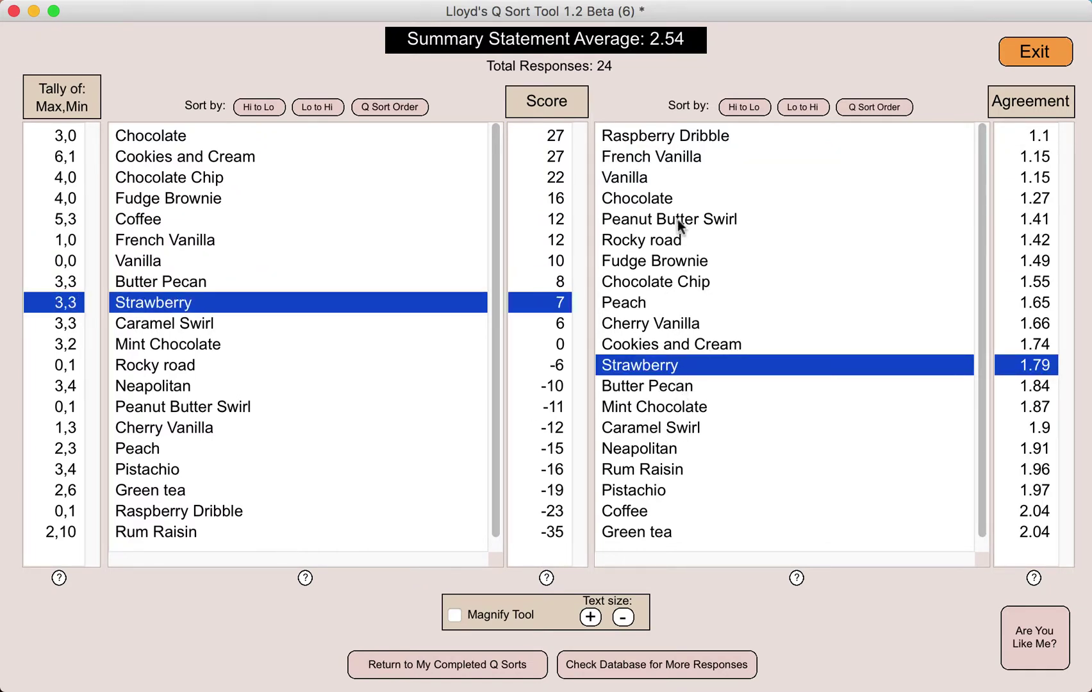
Step: Highlight French Vanilla, Cookies and Cream and Caramel Swirl by agreement, ending on Chocolate
left_click(675, 154)
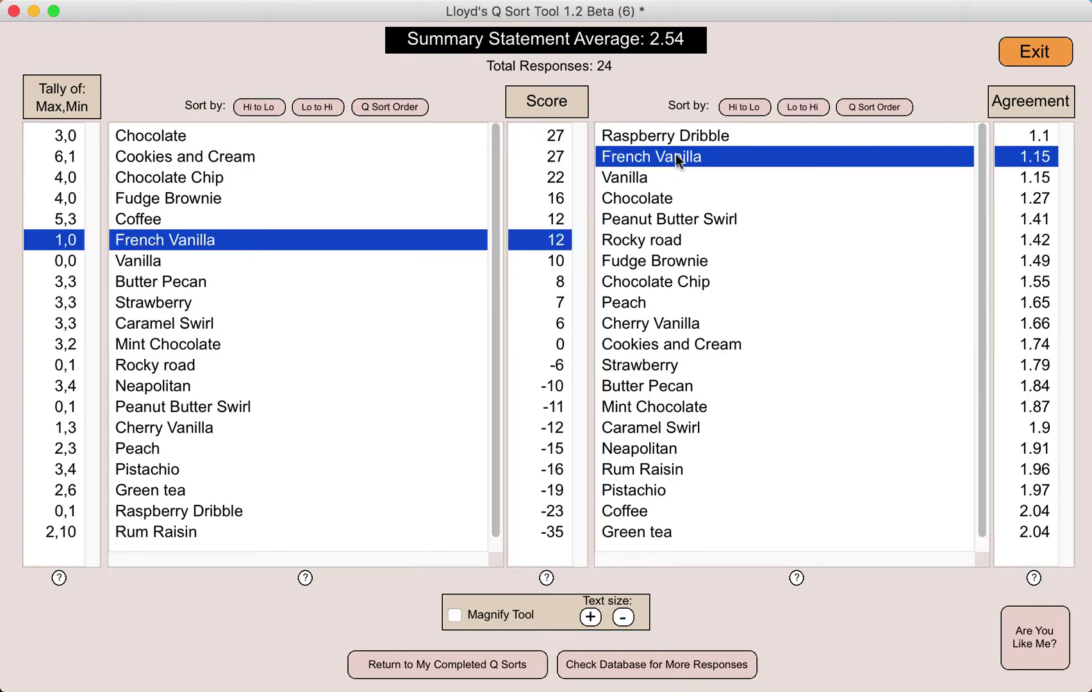
left_click(675, 346)
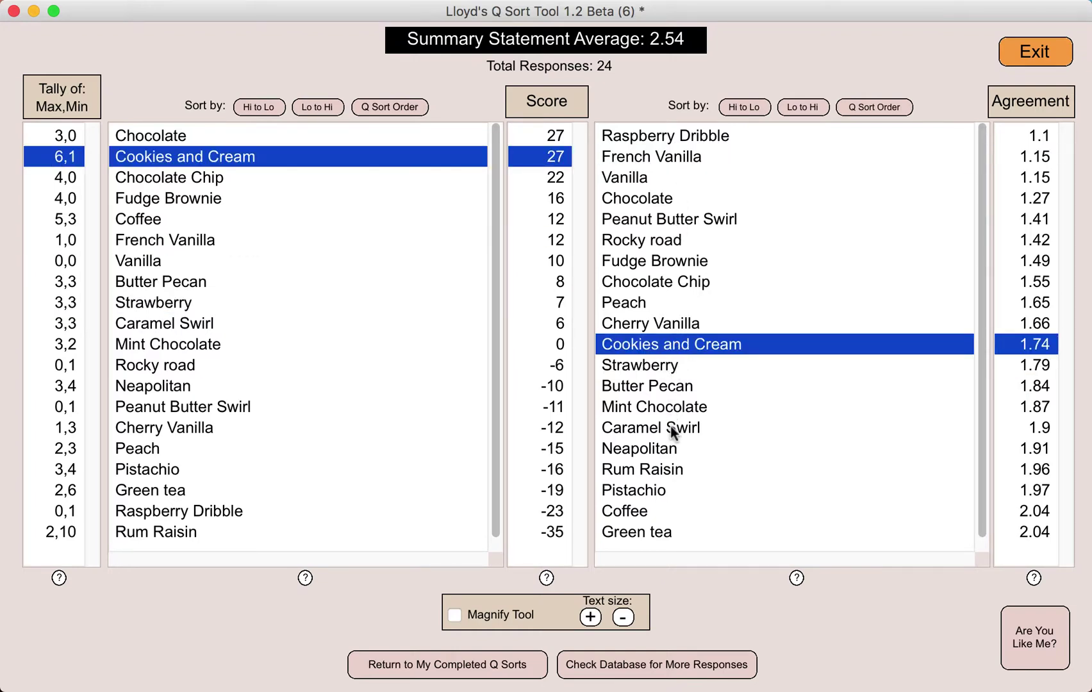
left_click(670, 427)
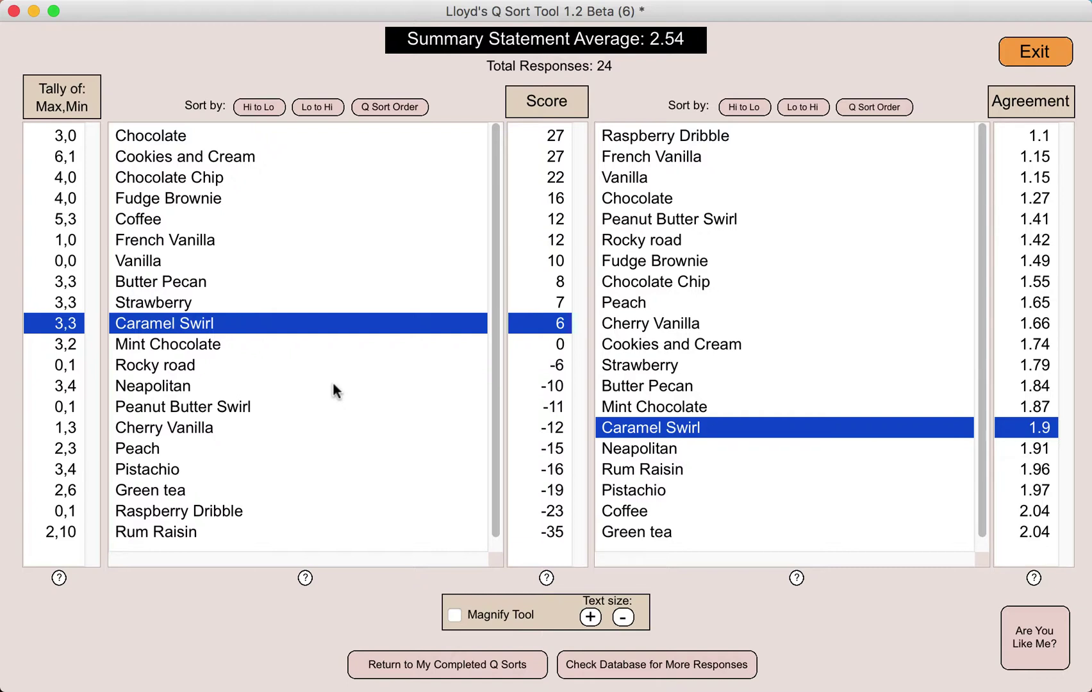
left_click(149, 132)
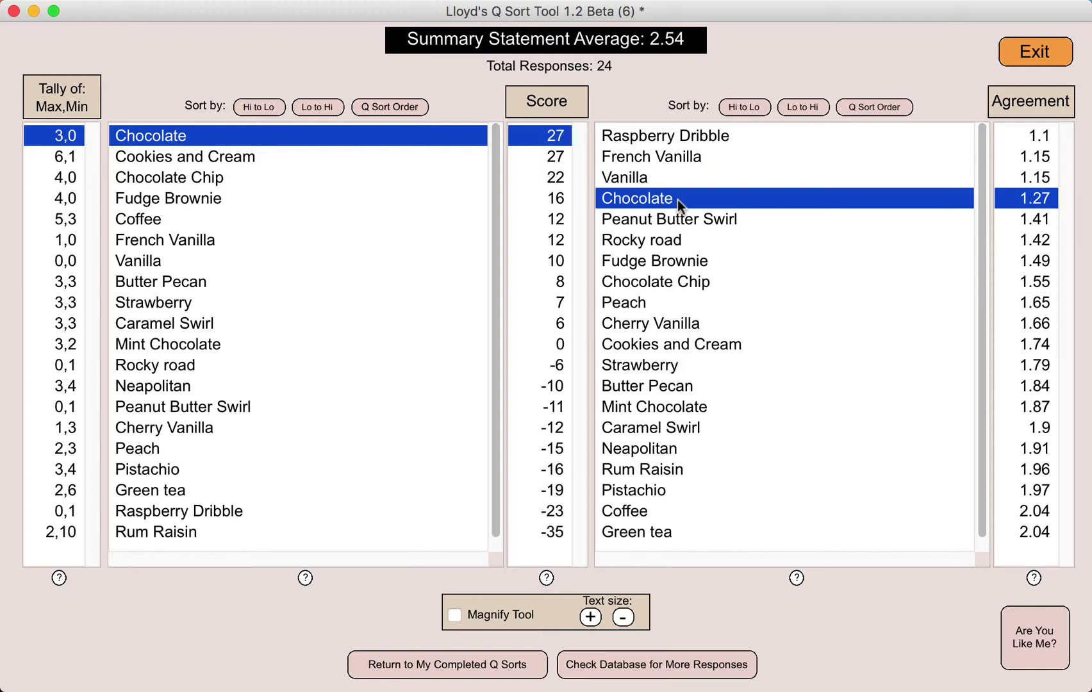
Step: Compare Raspberry Dribble, Green tea and Rum Raisin, ending with Mint Chocolate highlighted (score 0, agreement 1.87)
left_click(693, 136)
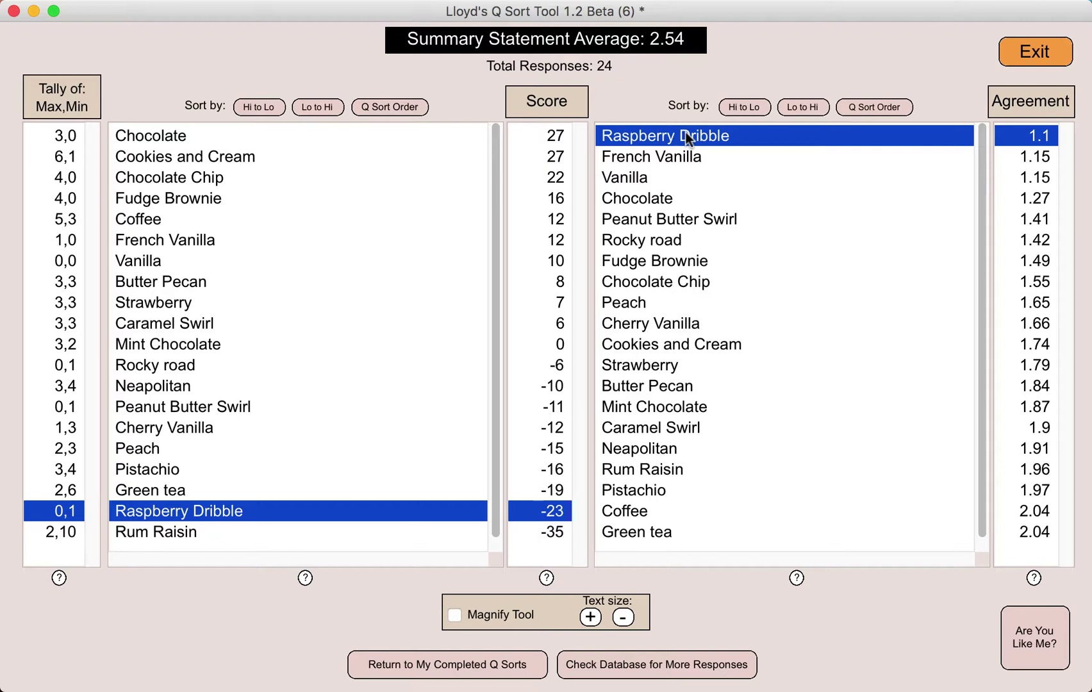
left_click(652, 533)
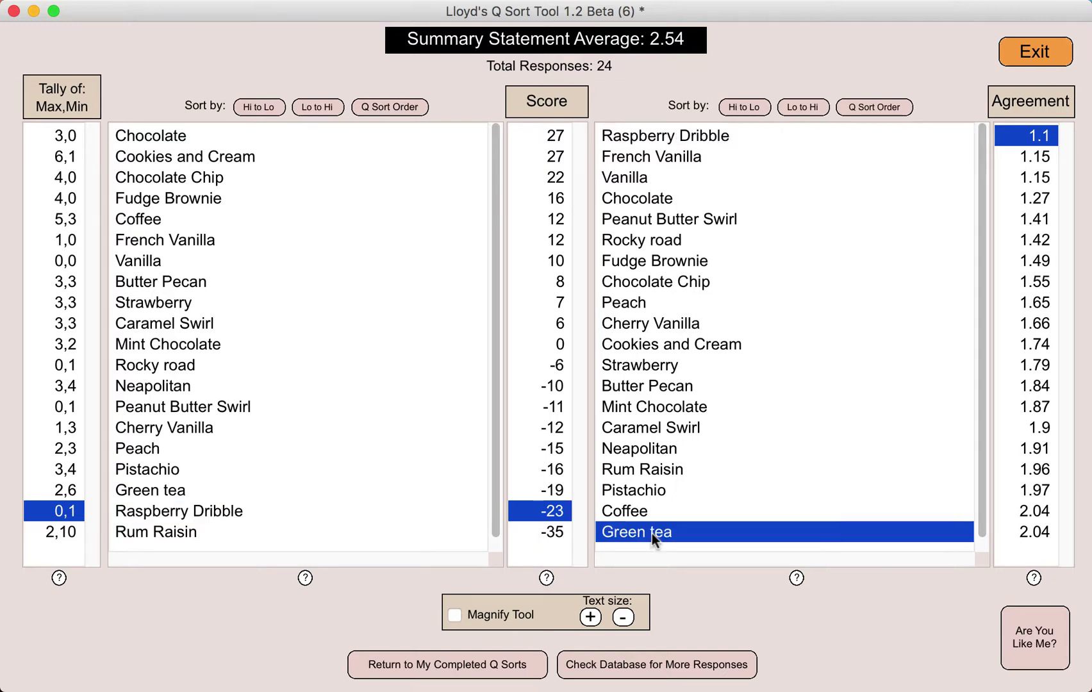
left_click(659, 138)
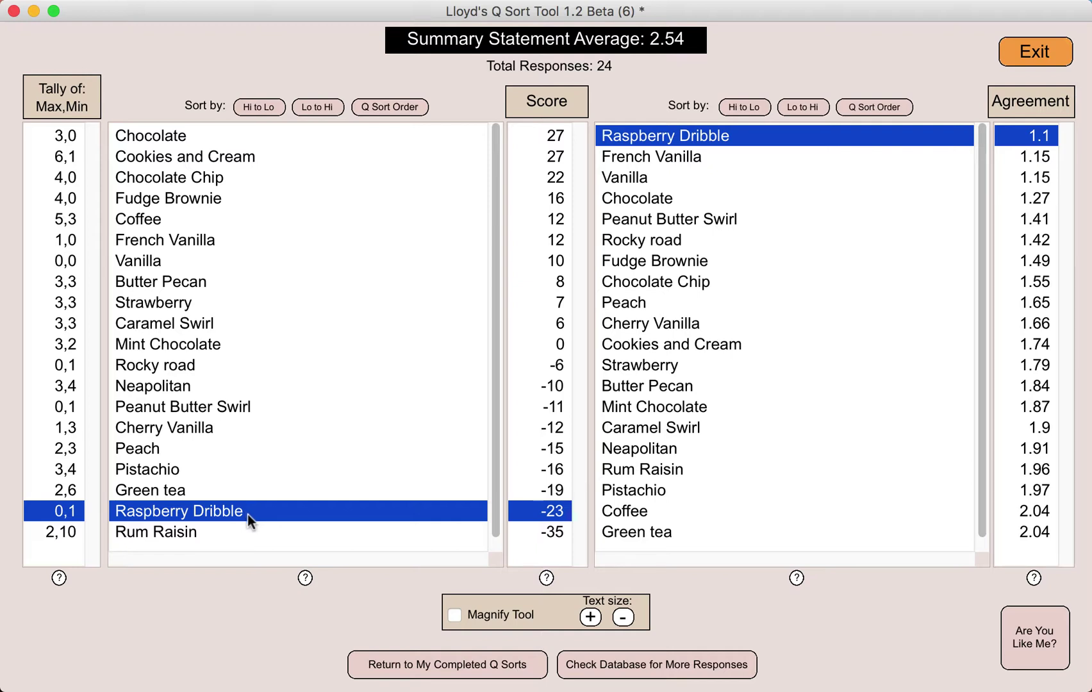
left_click(174, 534)
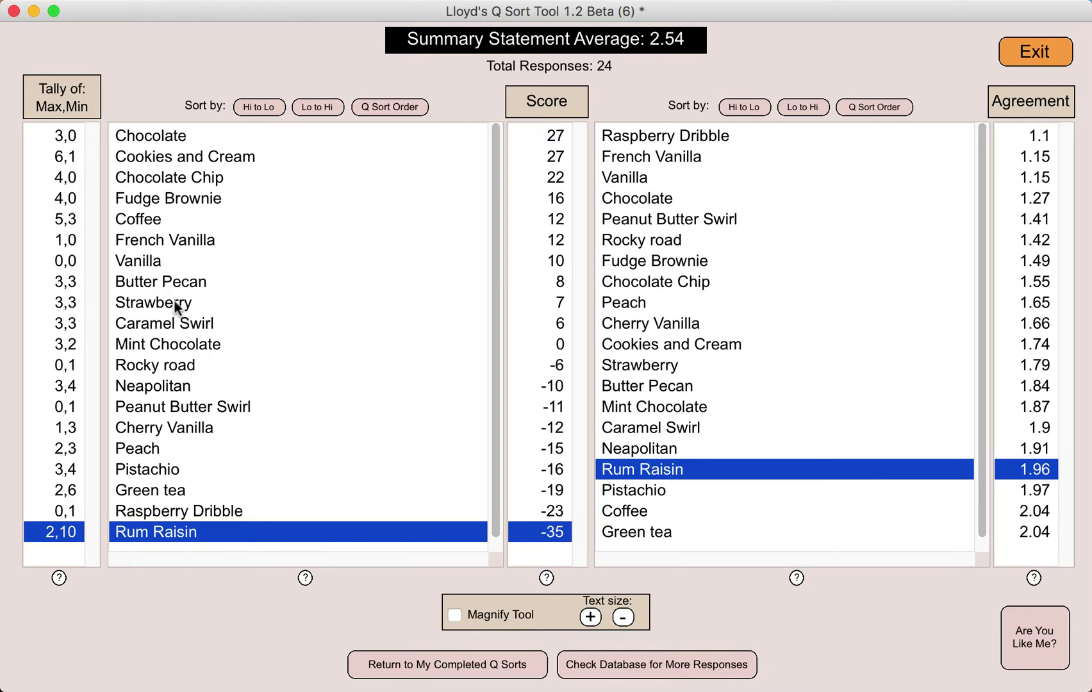
left_click(192, 344)
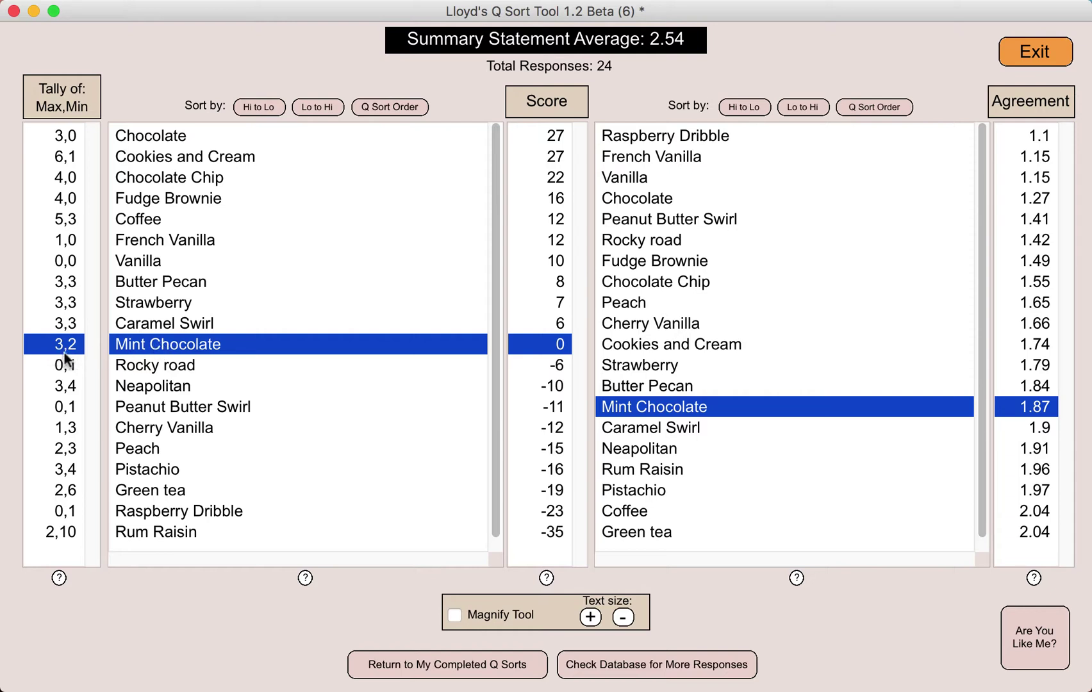
left_click(152, 323)
left_click(159, 302)
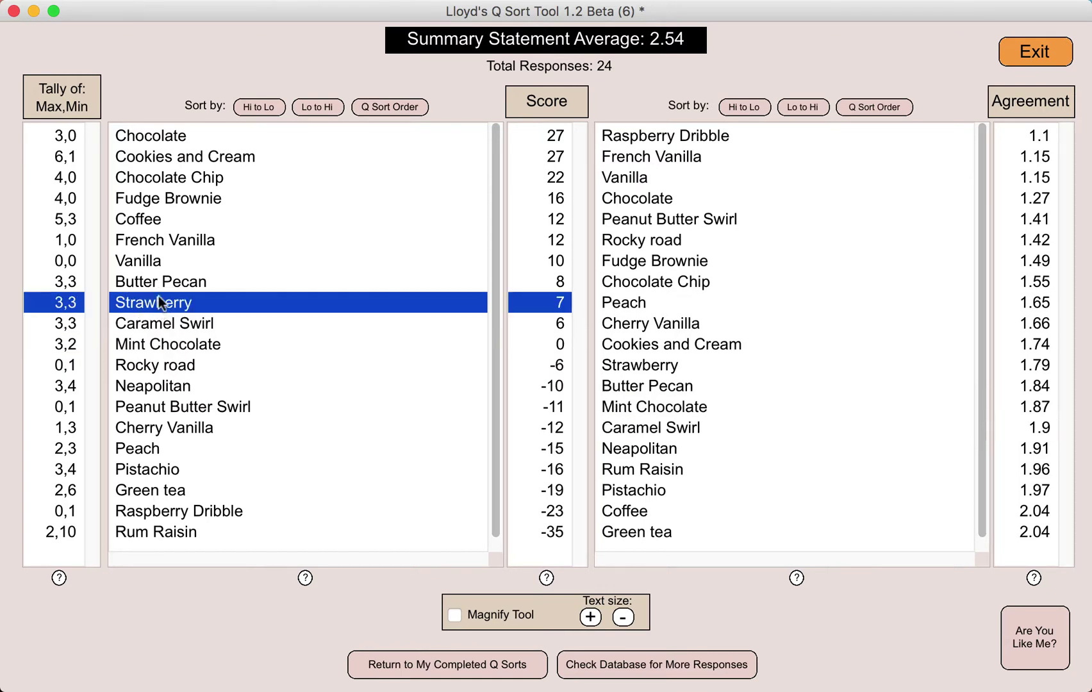
left_click(159, 283)
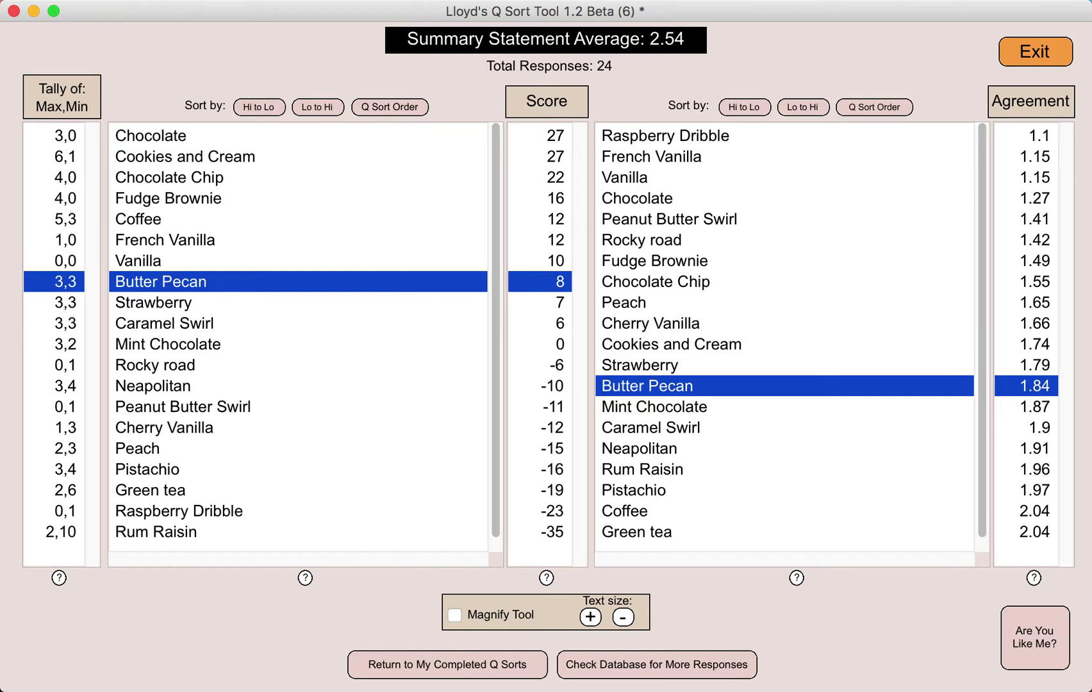
left_click(153, 531)
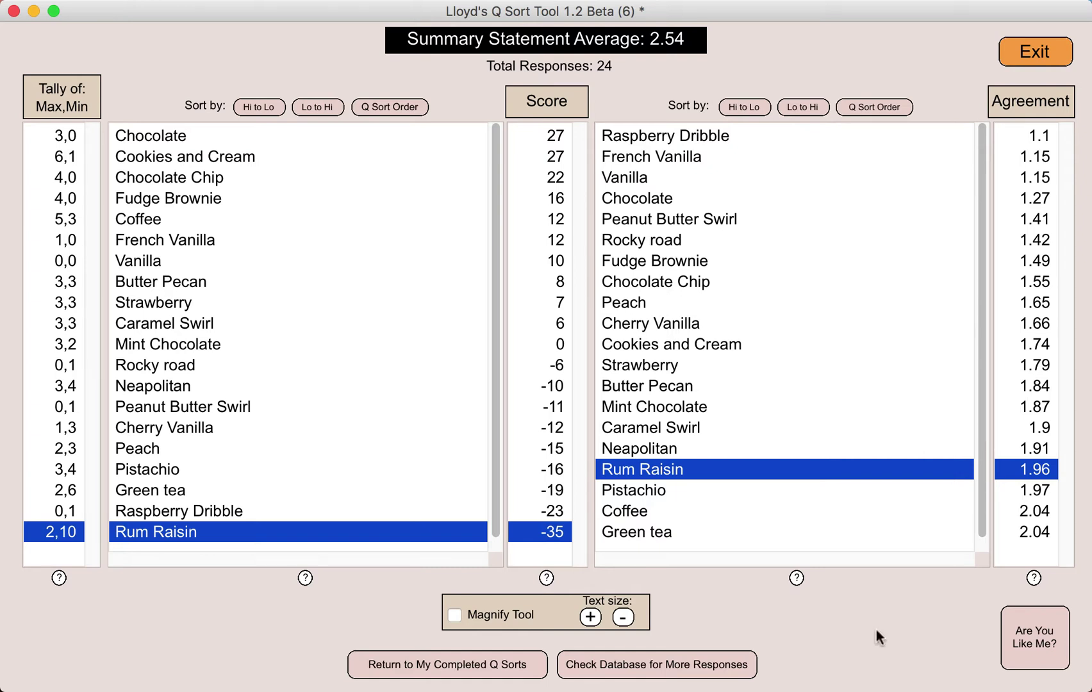
Step: Sort the score list high-to-low, then low-to-high, then back to Q Sort order
left_click(265, 106)
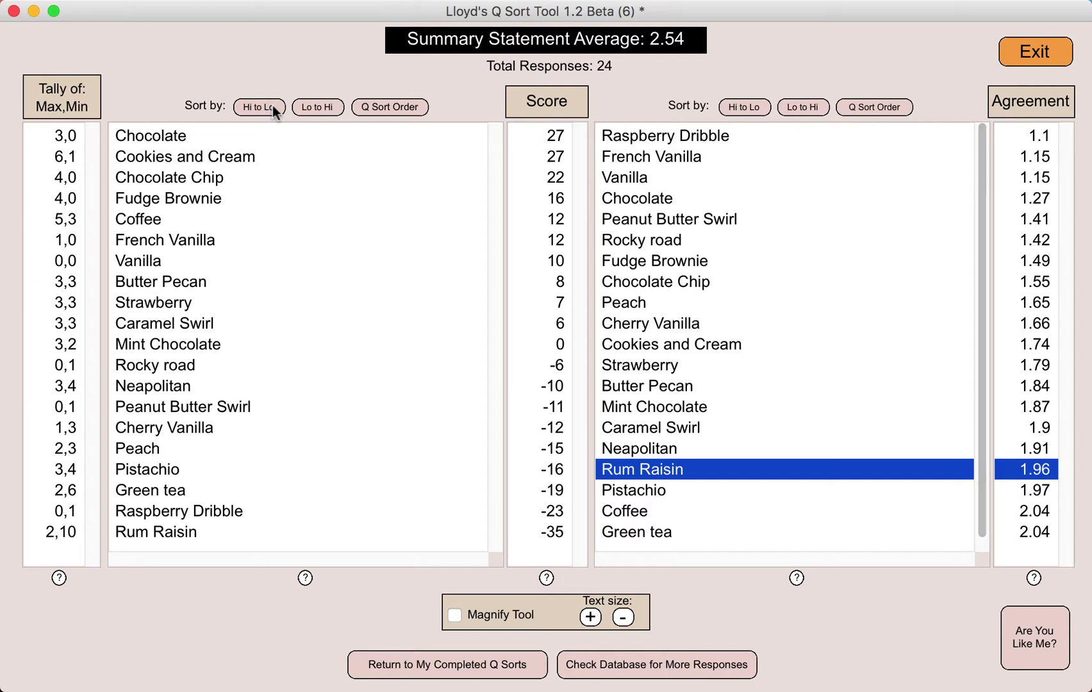
left_click(313, 107)
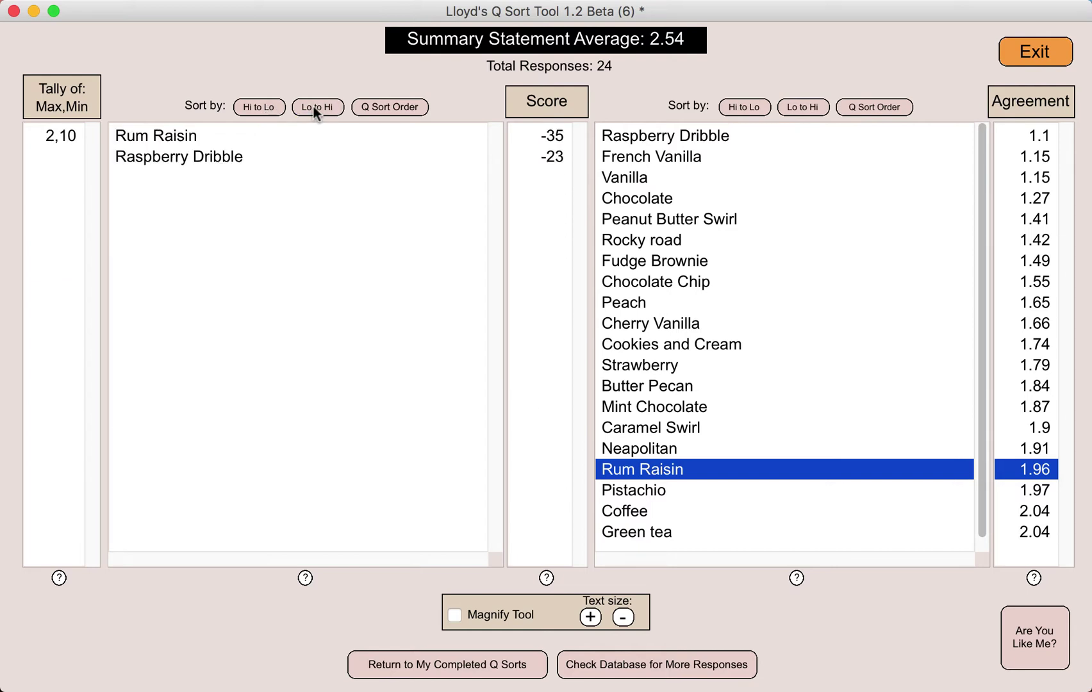
left_click(392, 106)
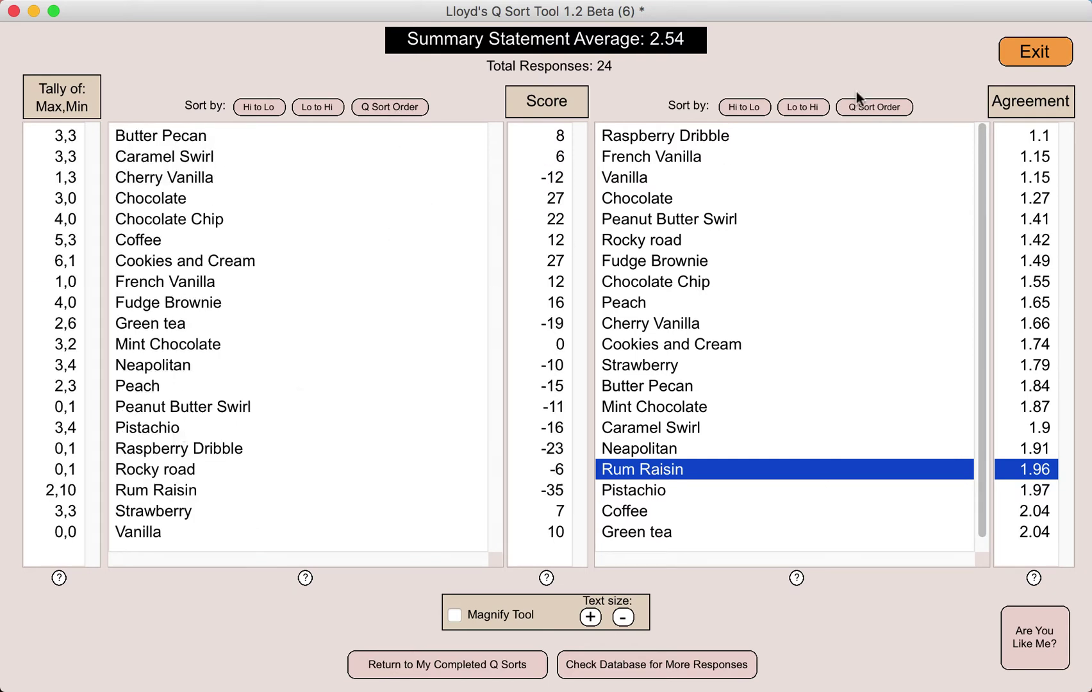
Step: Cycle the agreement list to Q Sort order and check Cookies and Cream's values
left_click(758, 105)
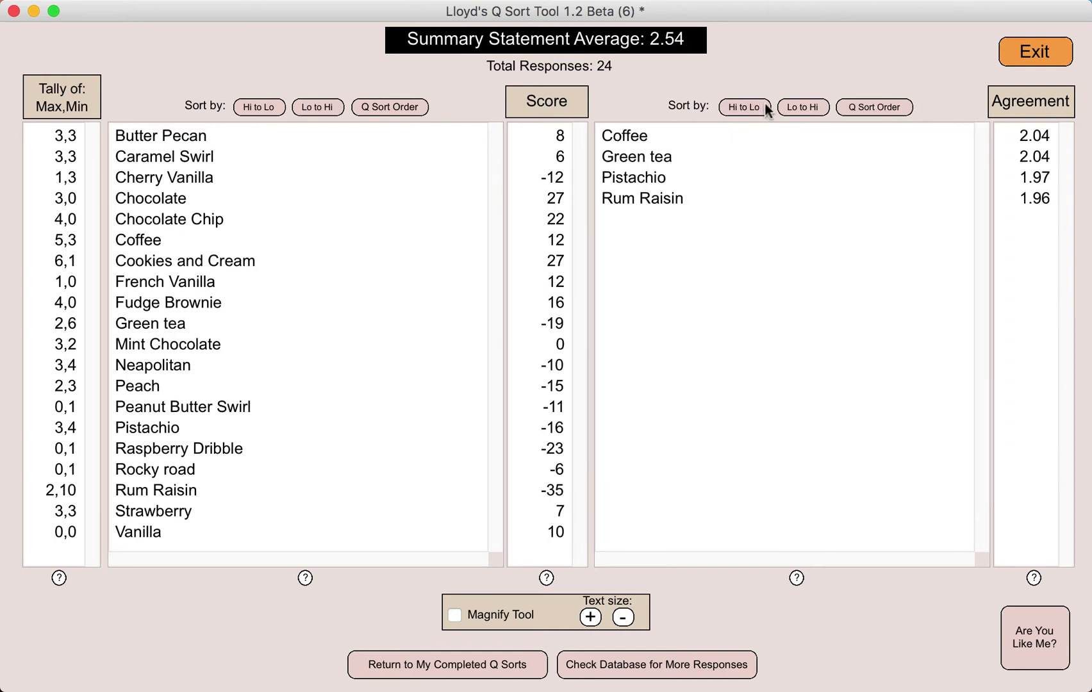
left_click(800, 107)
left_click(869, 105)
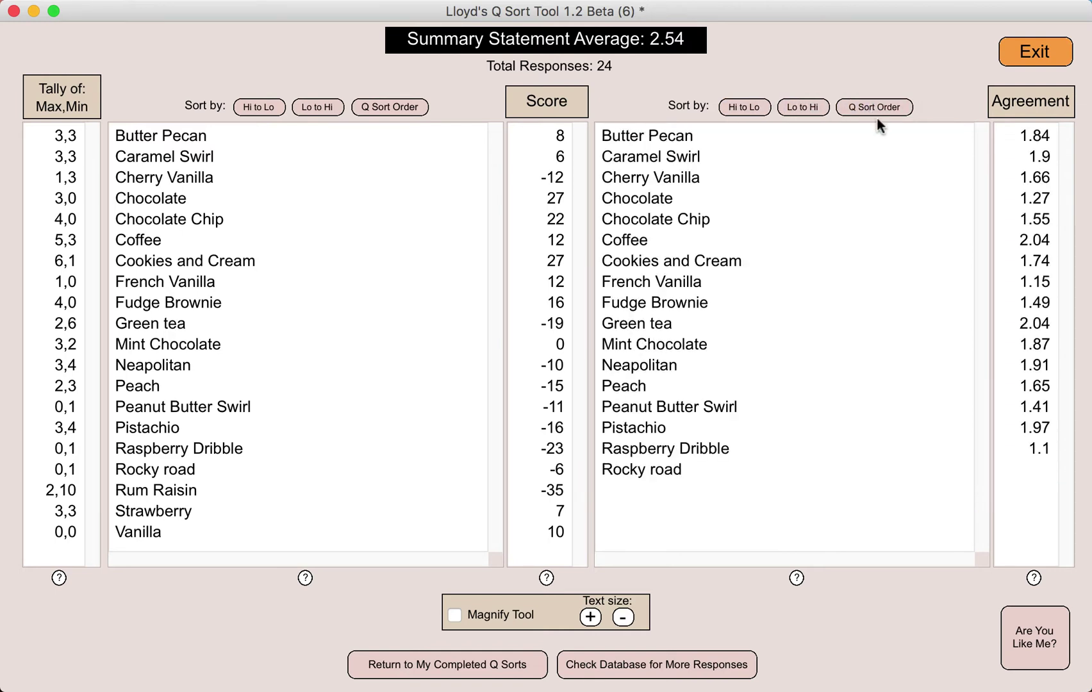
left_click(688, 262)
Step: Compare score and agreement for Cherry Vanilla, Peanut Butter Swirl and French Vanilla
left_click(665, 178)
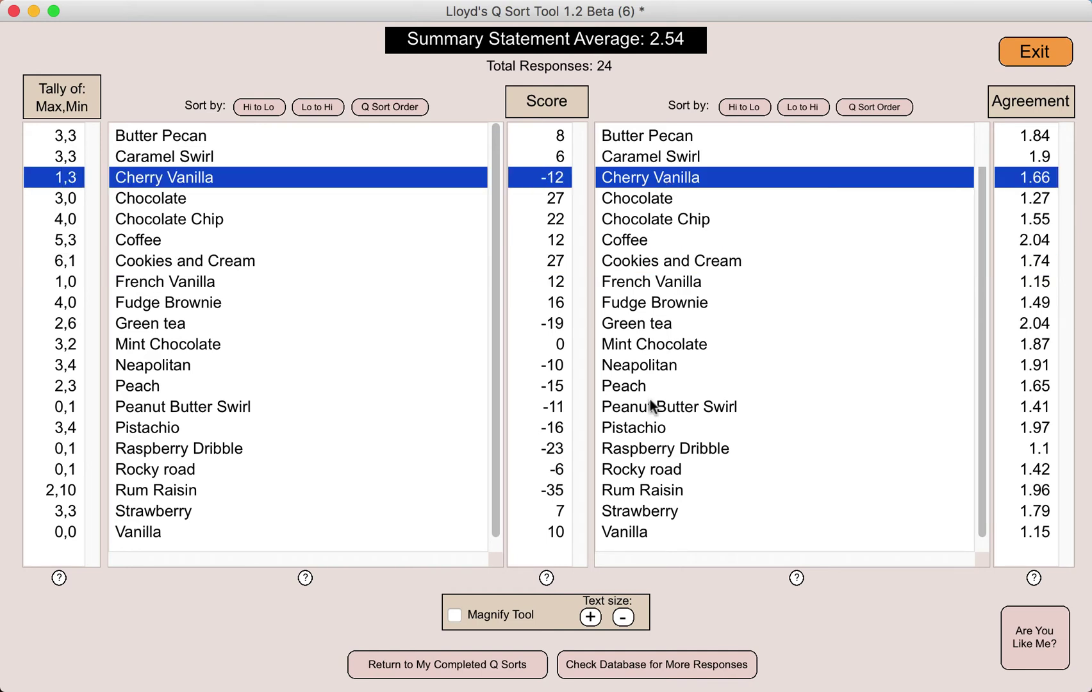
left_click(651, 405)
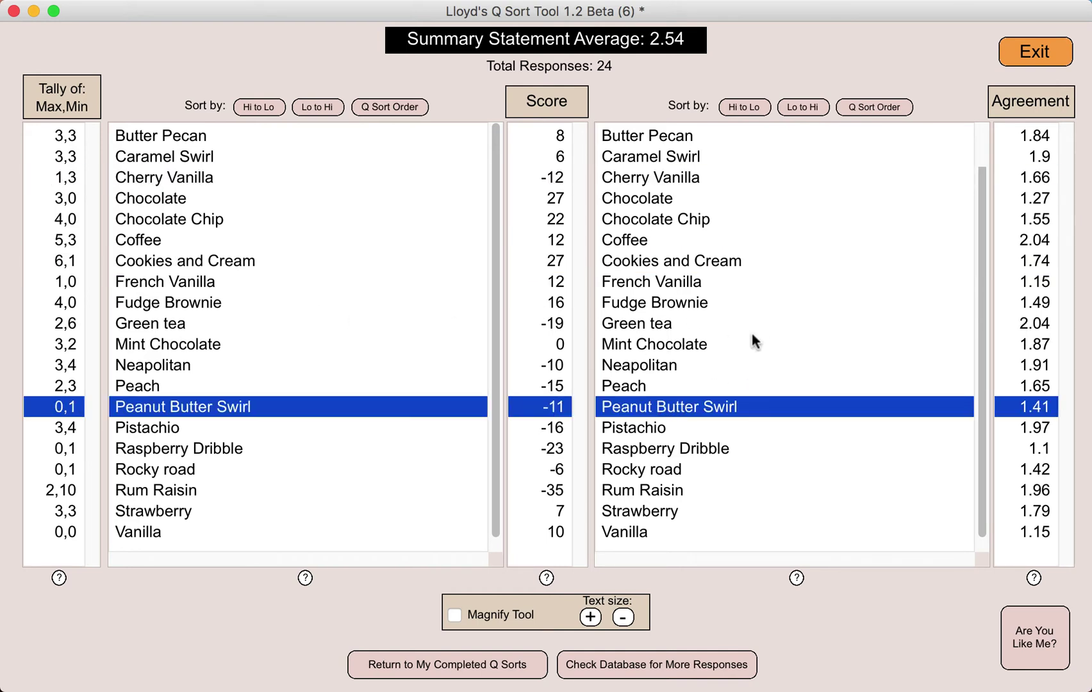
left_click(177, 280)
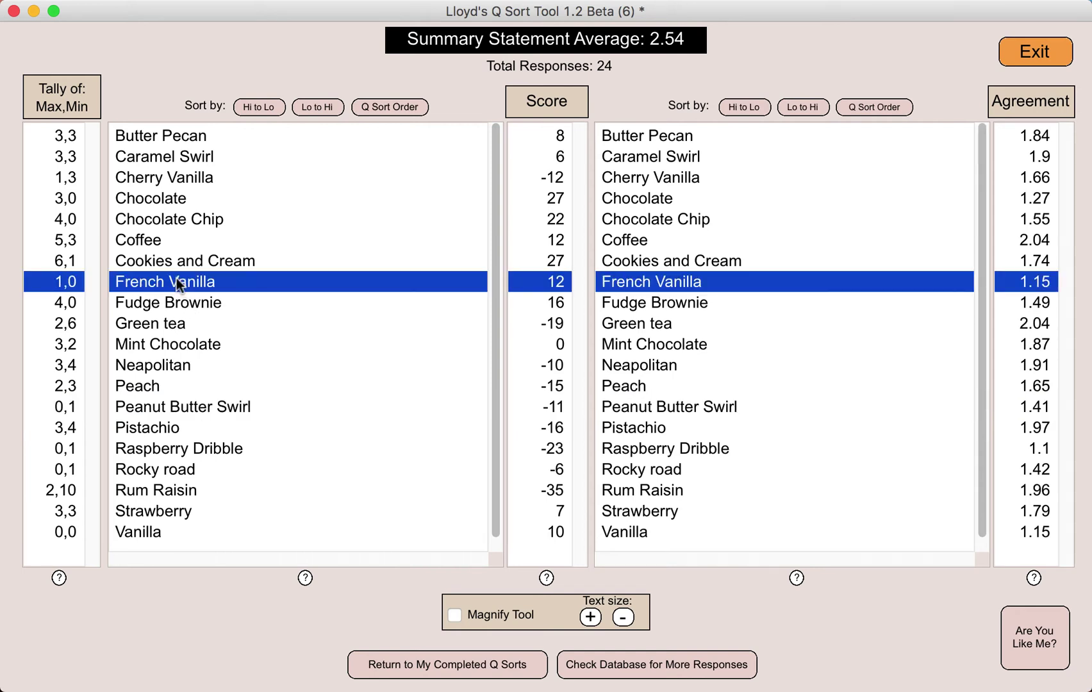
Step: Check Mint Chocolate and Peanut Butter Swirl, then exit to the Q Sort code screen
left_click(182, 338)
left_click(182, 407)
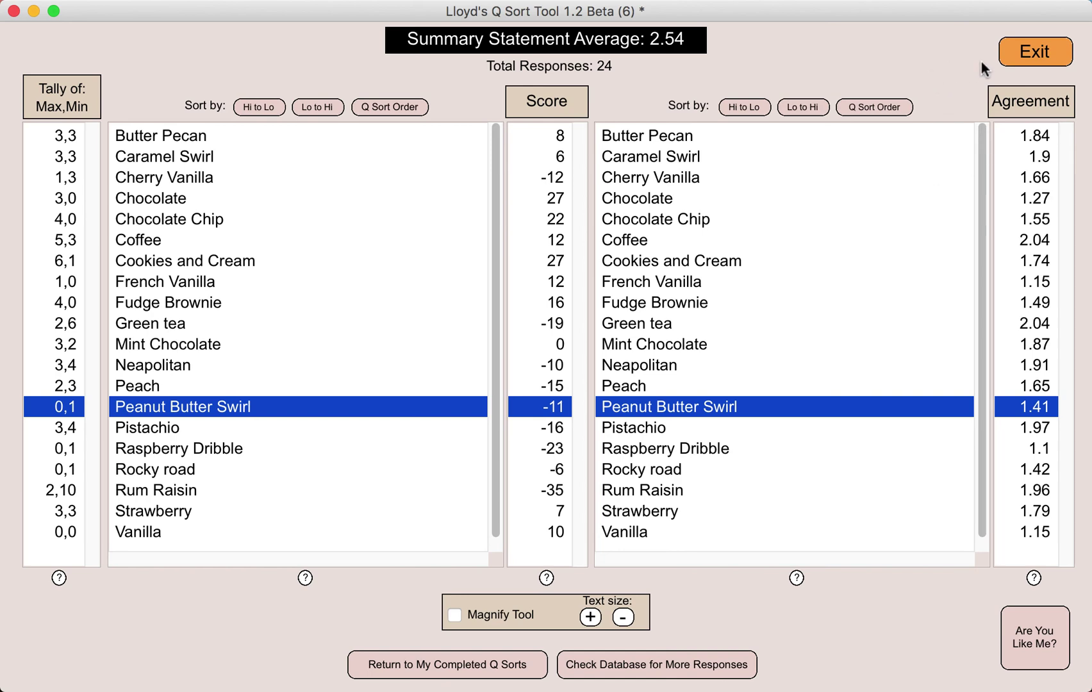
left_click(1049, 54)
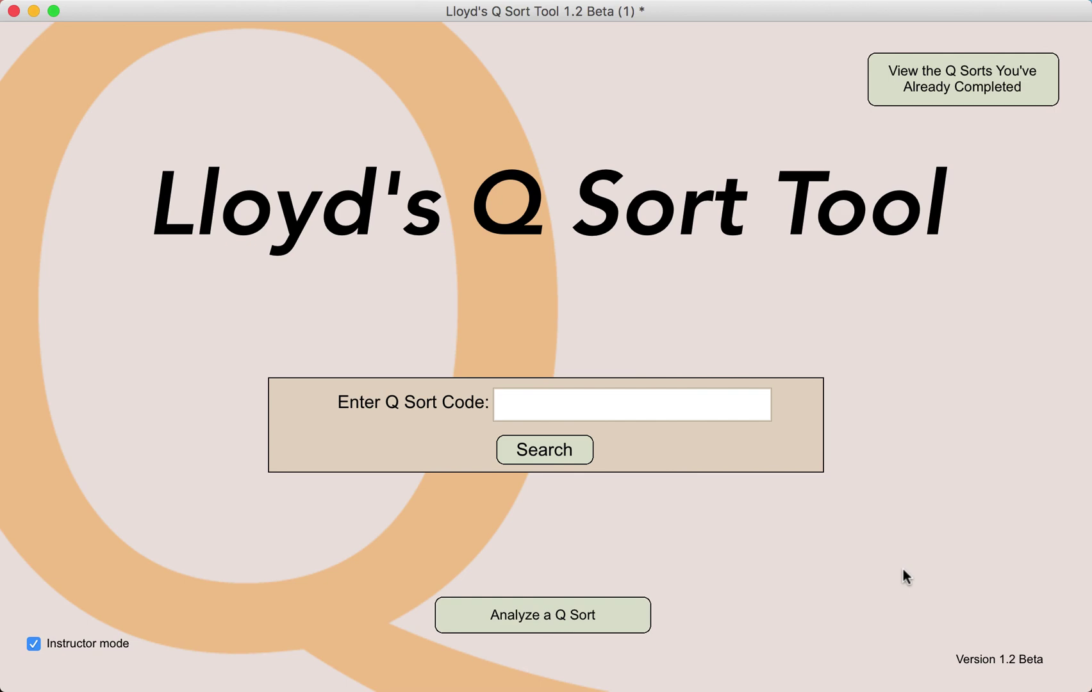